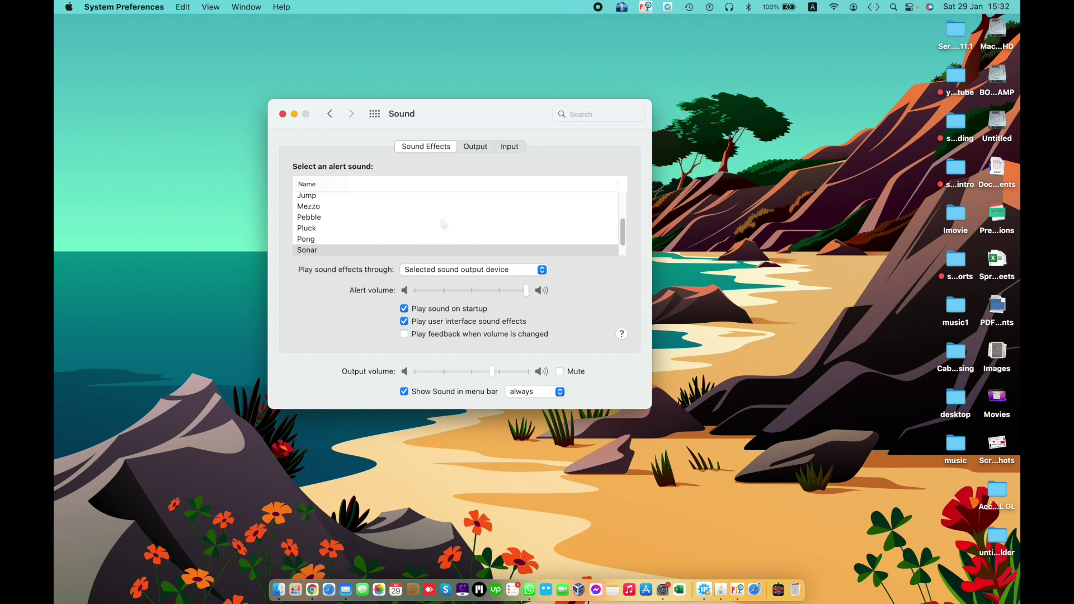
# Step: Preview the Pebble, Sonar, Pong, Pluck, Mezzo, Jump, Boop and Breeze alert sounds
pyautogui.click(337, 217)
pyautogui.click(320, 250)
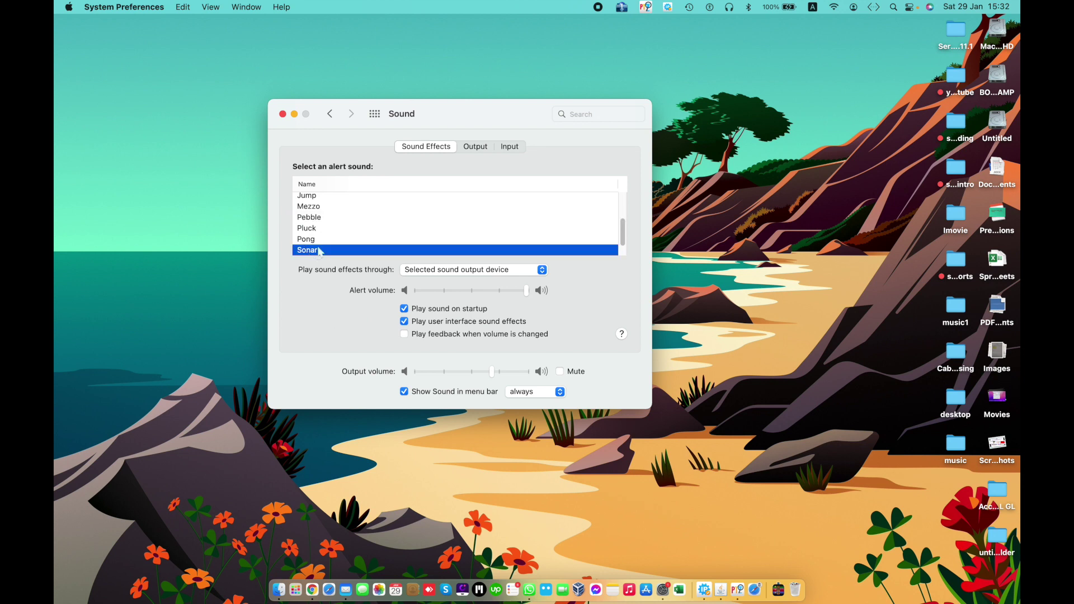
pyautogui.click(313, 239)
pyautogui.click(311, 227)
pyautogui.click(312, 206)
pyautogui.click(311, 196)
pyautogui.scroll(3, 311, 201)
pyautogui.click(312, 197)
pyautogui.click(312, 208)
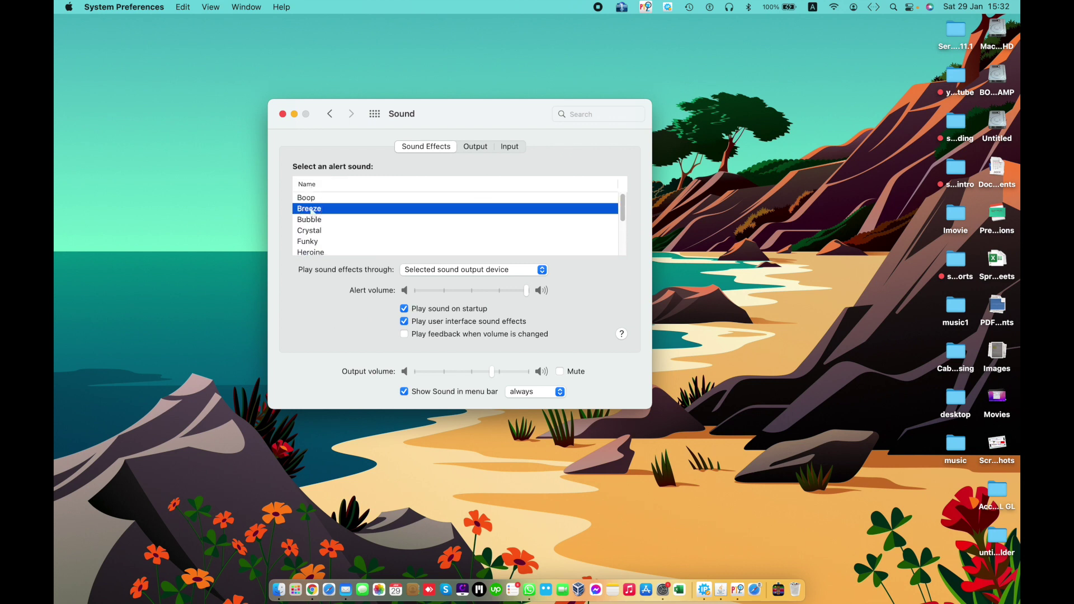
# Step: Preview the Bubble, Breeze, Crystal and Funky alert sounds
pyautogui.click(312, 219)
pyautogui.click(312, 209)
pyautogui.click(310, 221)
pyautogui.click(309, 230)
pyautogui.click(311, 241)
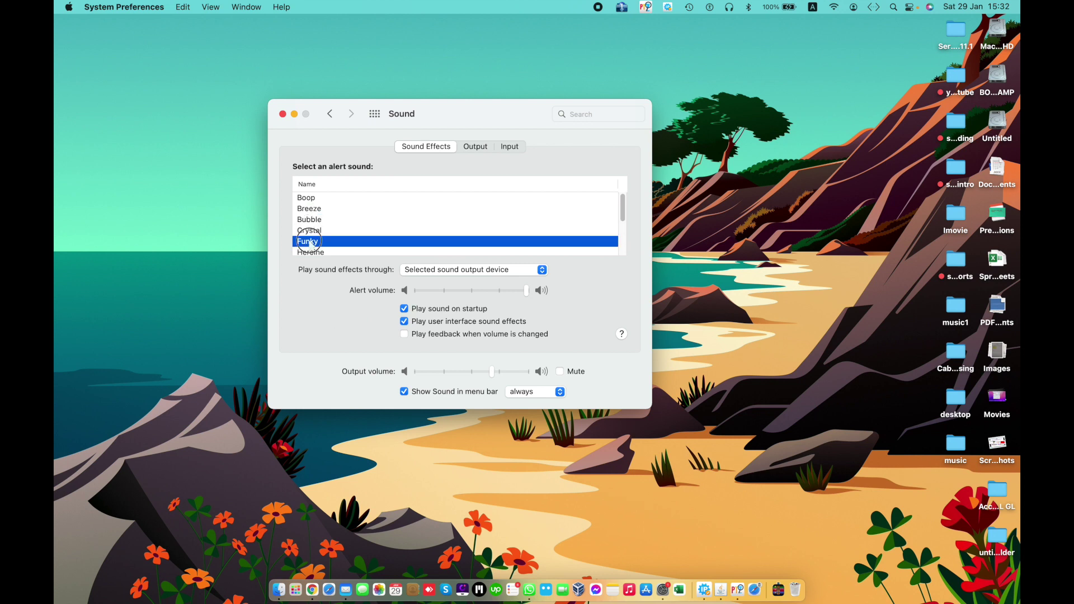
# Step: Preview the Pong, Sonar and Sonumi alert sounds
pyautogui.scroll(-4, 311, 234)
pyautogui.click(307, 218)
pyautogui.click(308, 228)
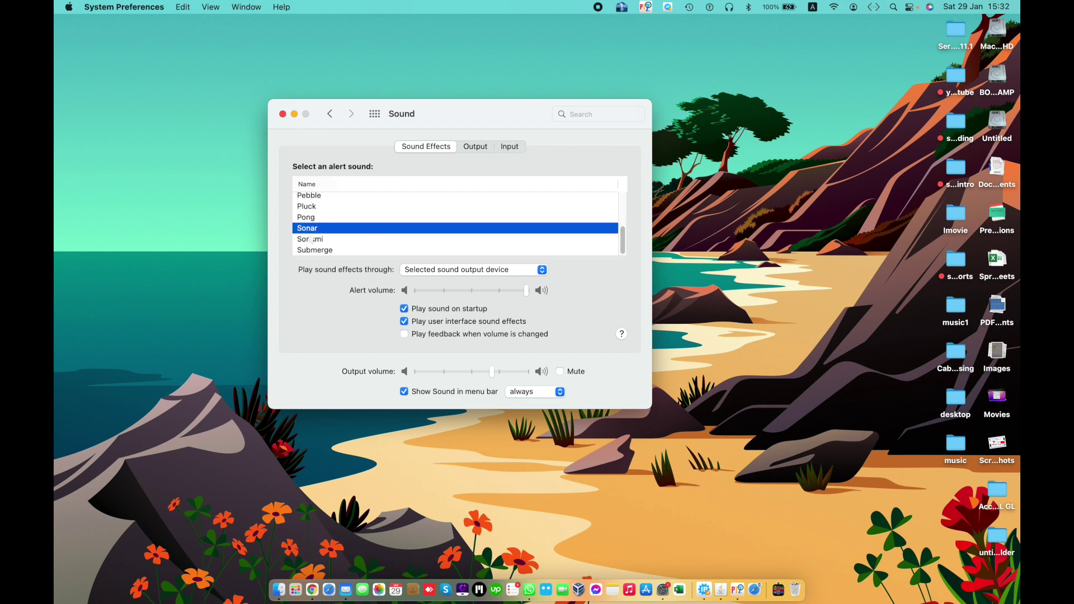
pyautogui.click(311, 239)
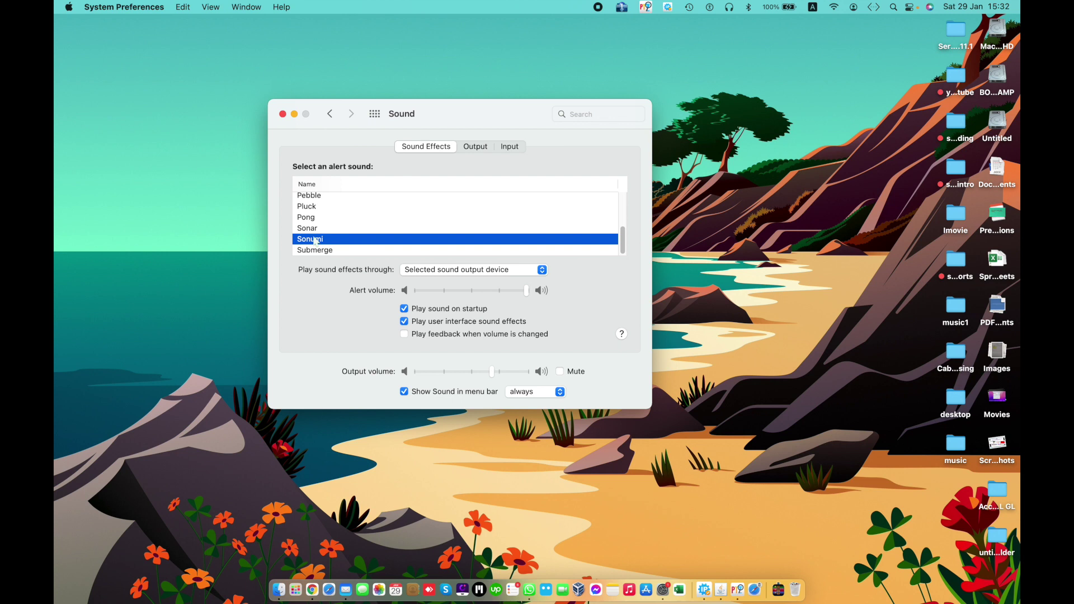
# Step: Keep sound effects playing through the selected sound output device and choose Crystal as the alert sound
pyautogui.scroll(10, 315, 241)
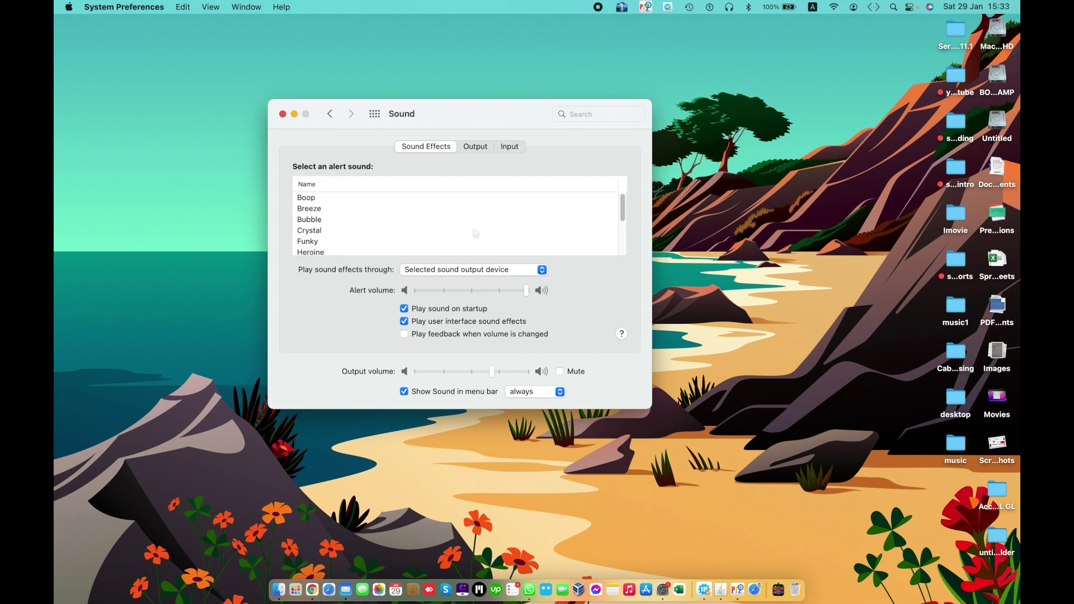
pyautogui.click(412, 271)
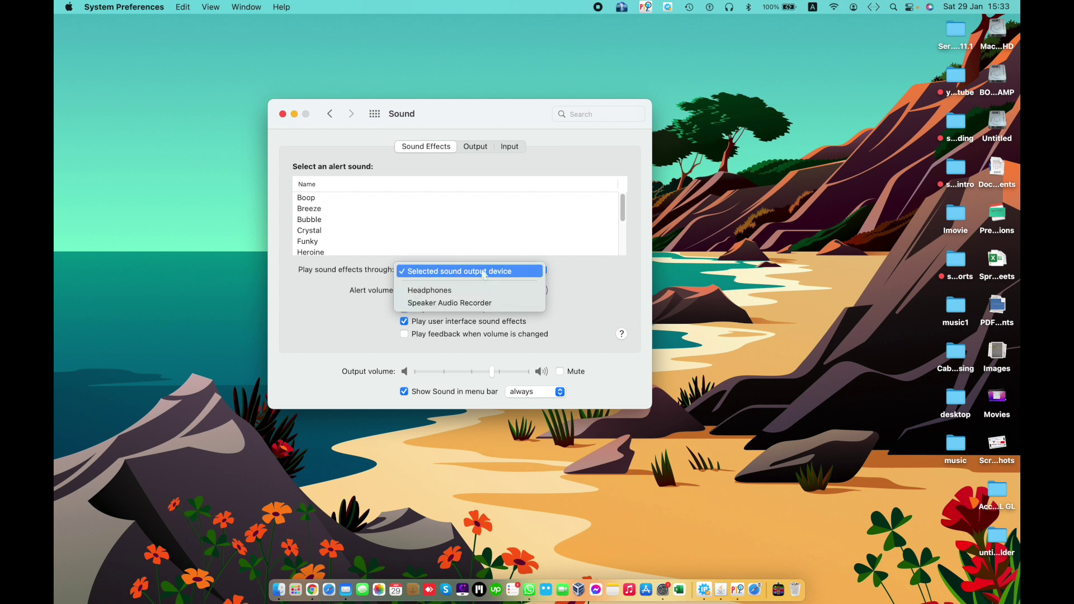
pyautogui.click(526, 273)
pyautogui.click(504, 230)
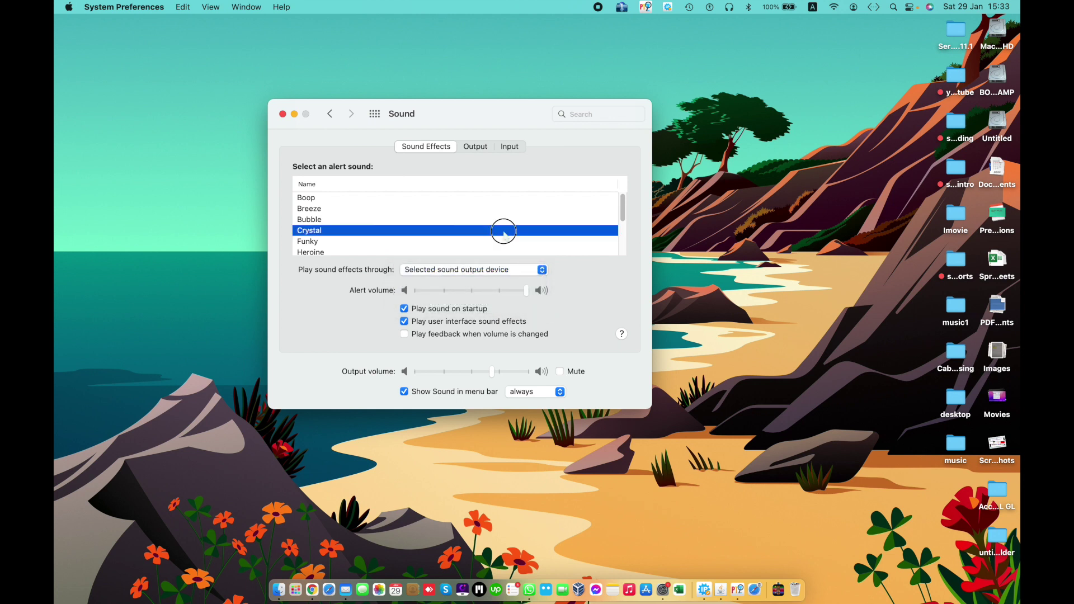
pyautogui.click(422, 210)
pyautogui.click(402, 231)
# Step: Set the alert volume to about three quarters
pyautogui.moveTo(465, 291); pyautogui.dragTo(508, 289)
pyautogui.click(508, 289)
pyautogui.click(535, 285)
pyautogui.click(501, 290)
# Step: Switch the startup sound off and on again, and replay the Crystal and Bubble alert sounds, ending on Crystal
pyautogui.click(457, 313)
pyautogui.click(444, 307)
pyautogui.click(445, 307)
pyautogui.click(339, 229)
pyautogui.click(302, 224)
pyautogui.click(303, 232)
pyautogui.click(404, 309)
pyautogui.click(404, 309)
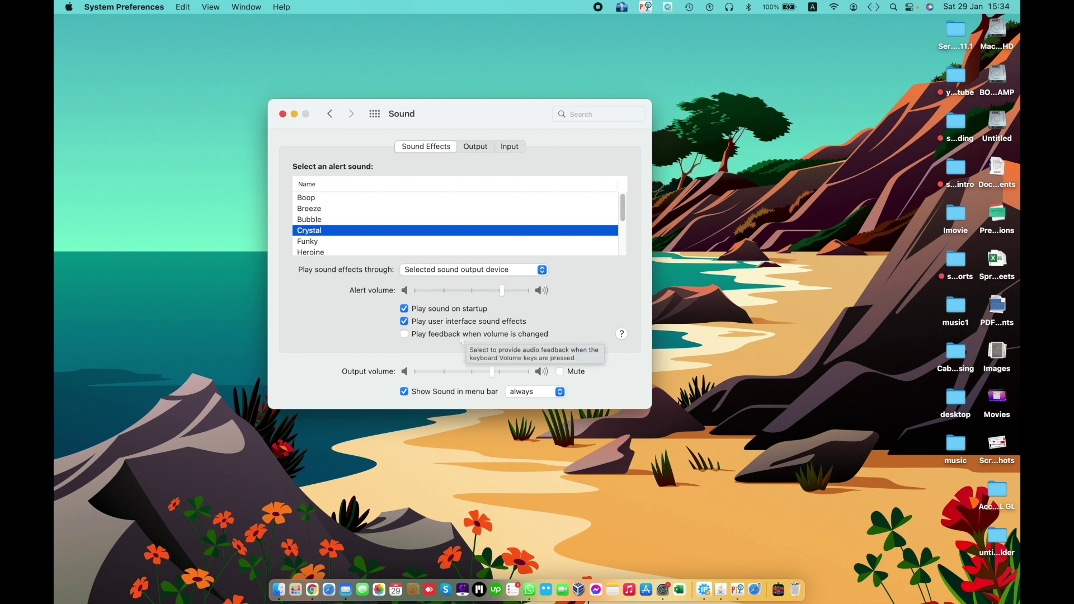
# Step: Toggle the option that plays feedback when the volume is changed
pyautogui.click(461, 338)
pyautogui.click(461, 338)
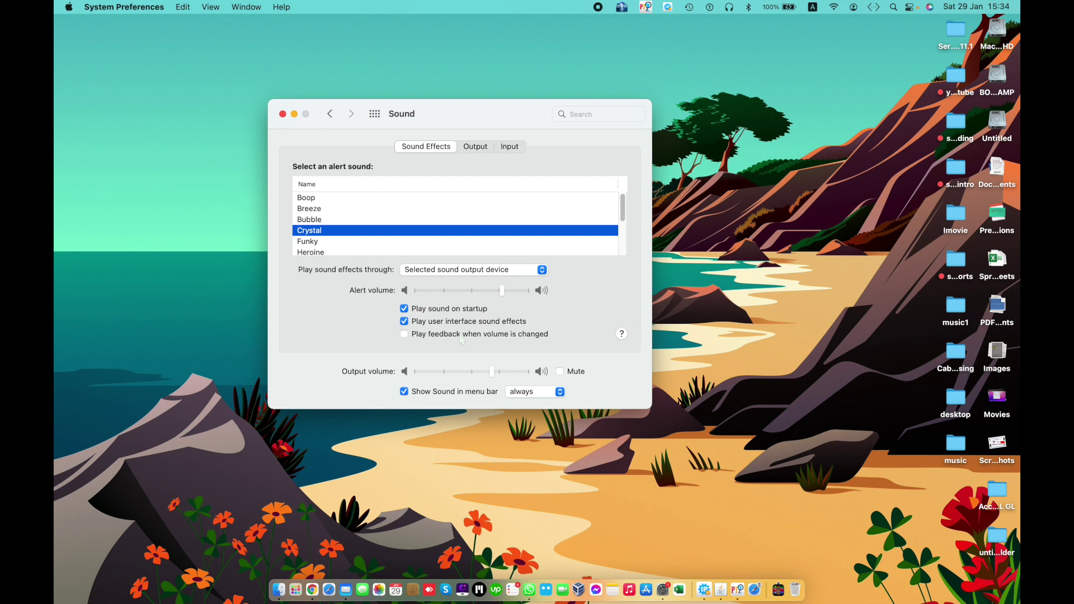
pyautogui.click(460, 334)
# Step: Try several output volume levels up to maximum and set the output volume to about three quarters
pyautogui.click(467, 371)
pyautogui.click(482, 371)
pyautogui.click(502, 371)
pyautogui.moveTo(500, 375); pyautogui.dragTo(529, 378)
pyautogui.click(503, 372)
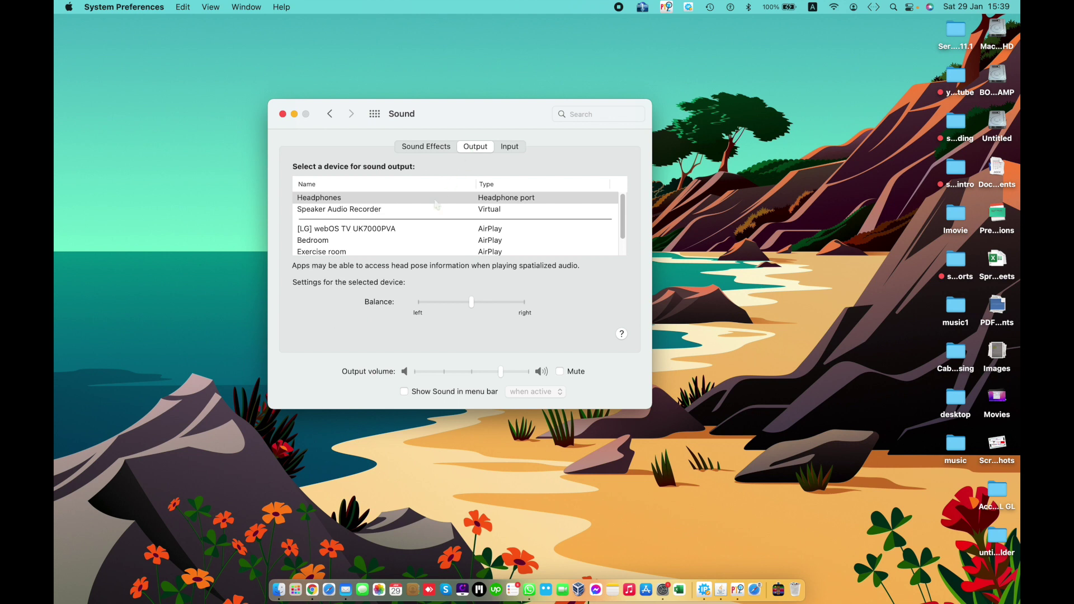
# Step: Review the available sound output devices and select Headphones
pyautogui.scroll(-1, 436, 205)
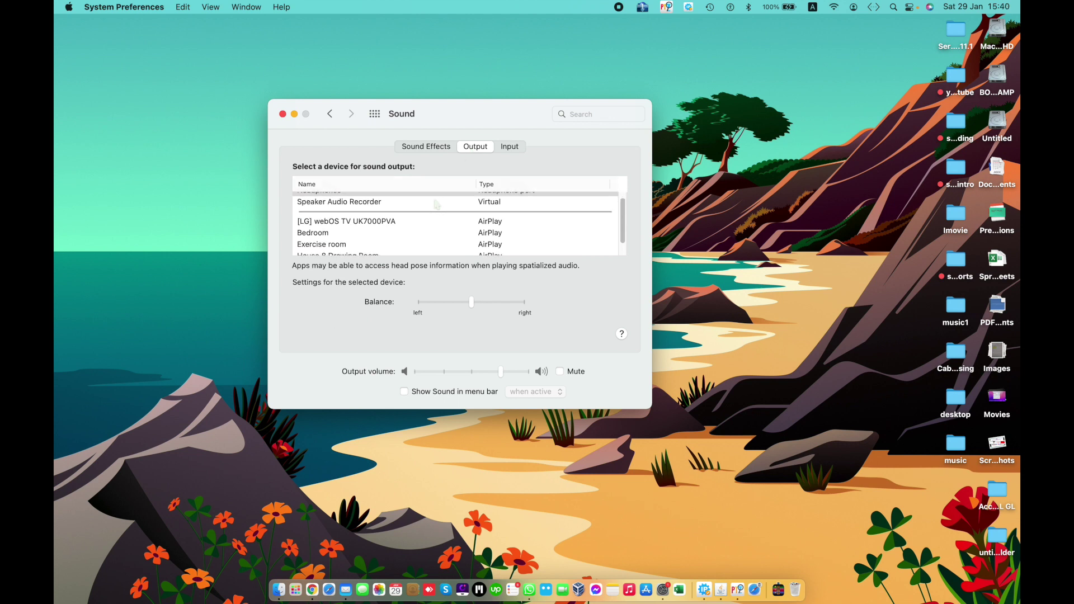
pyautogui.scroll(-2, 437, 205)
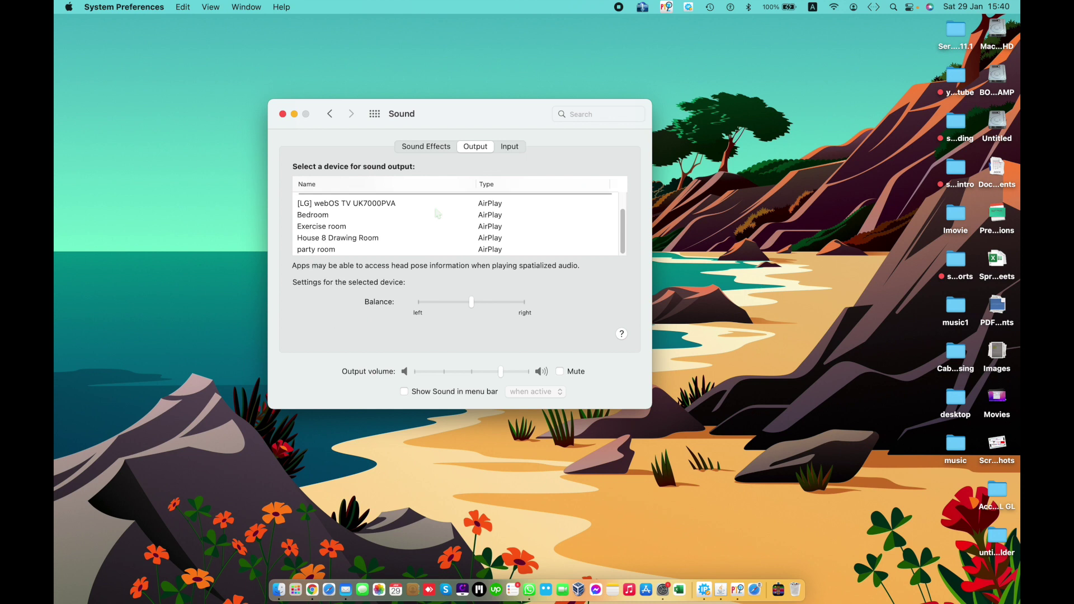
pyautogui.scroll(2, 437, 212)
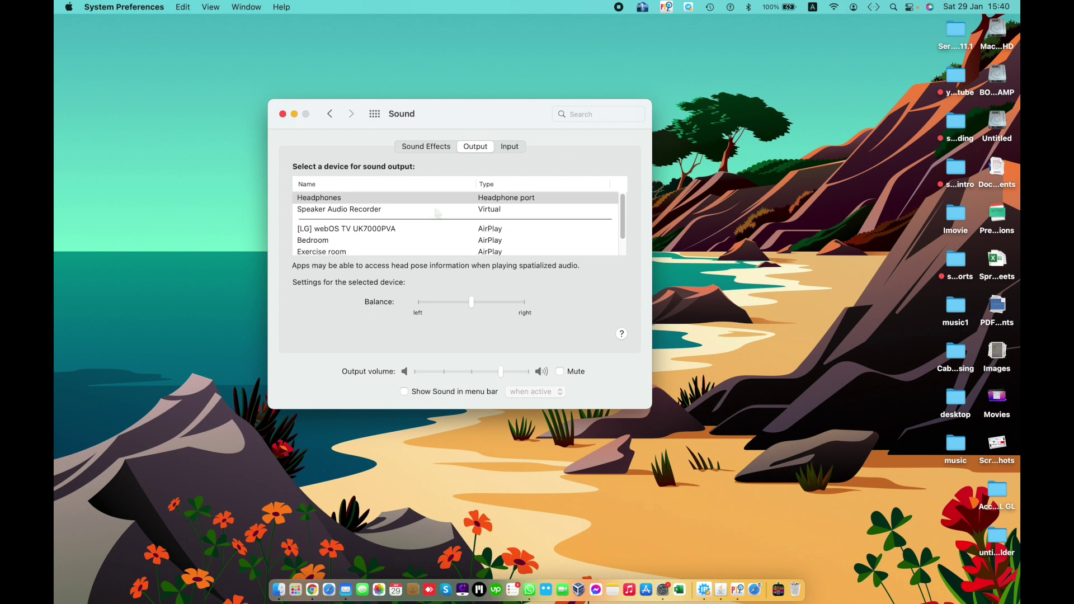
pyautogui.scroll(-2, 437, 213)
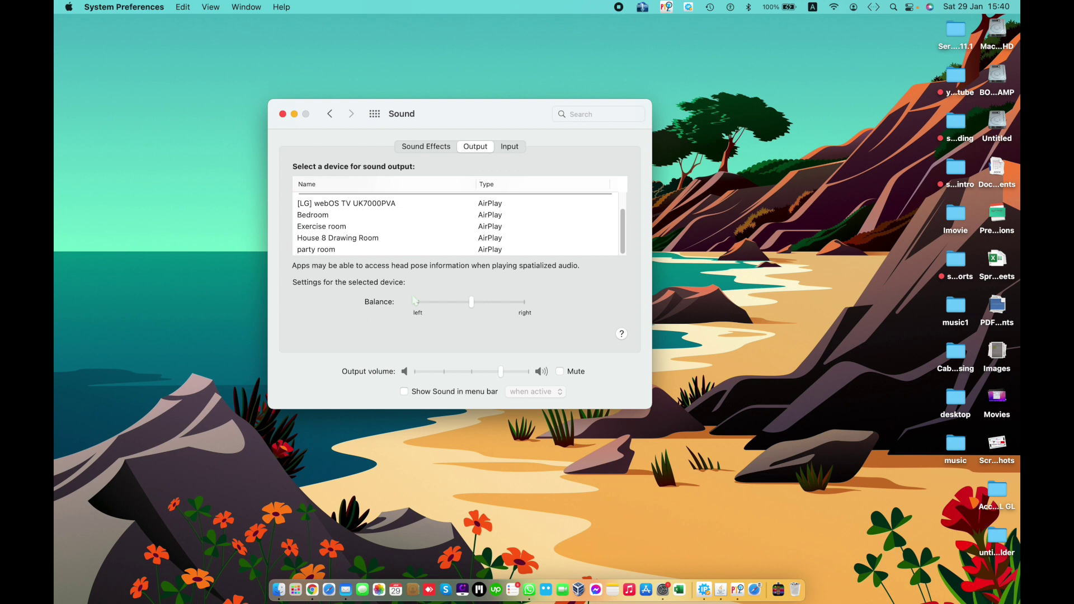
pyautogui.scroll(3, 425, 249)
pyautogui.click(367, 199)
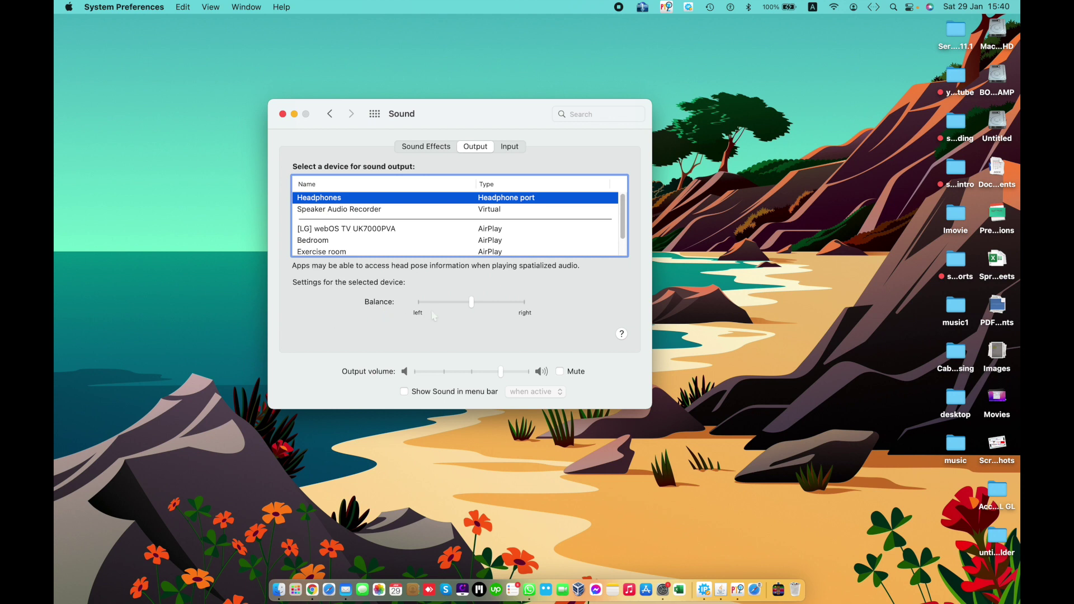
# Step: Try the headphones' balance towards the right and the left, and return it to the centre
pyautogui.click(491, 300)
pyautogui.click(516, 301)
pyautogui.click(520, 302)
pyautogui.click(419, 301)
pyautogui.click(431, 302)
pyautogui.click(471, 302)
# Step: Set the output volume close to maximum and mute the output
pyautogui.moveTo(501, 371); pyautogui.dragTo(454, 371)
pyautogui.click(494, 371)
pyautogui.moveTo(521, 374); pyautogui.dragTo(527, 376)
pyautogui.click(560, 371)
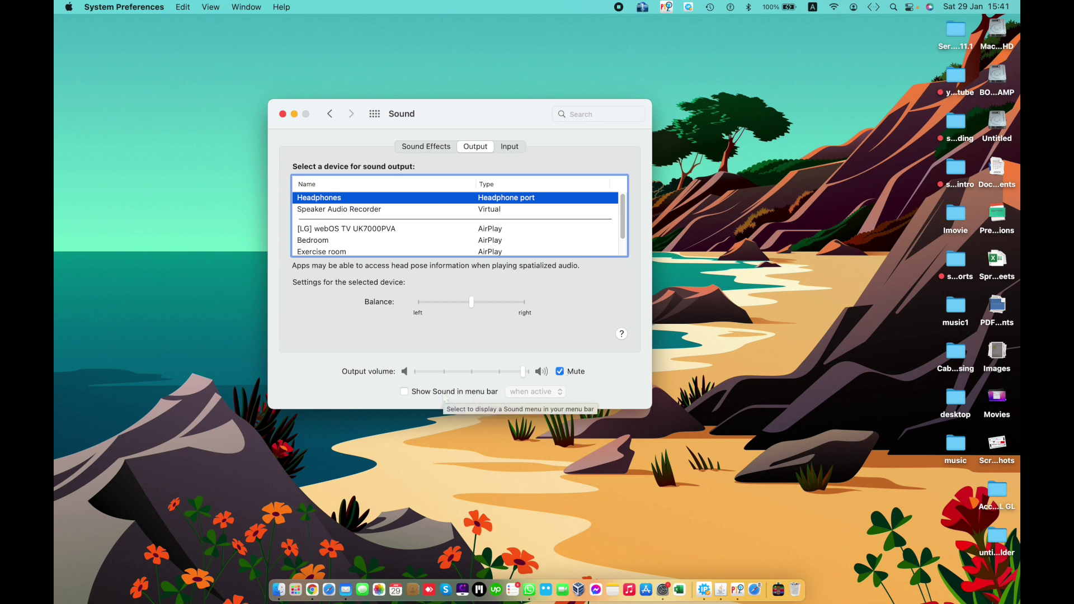
# Step: Enable showing Sound in the menu bar and set it to always
pyautogui.click(405, 392)
pyautogui.click(404, 392)
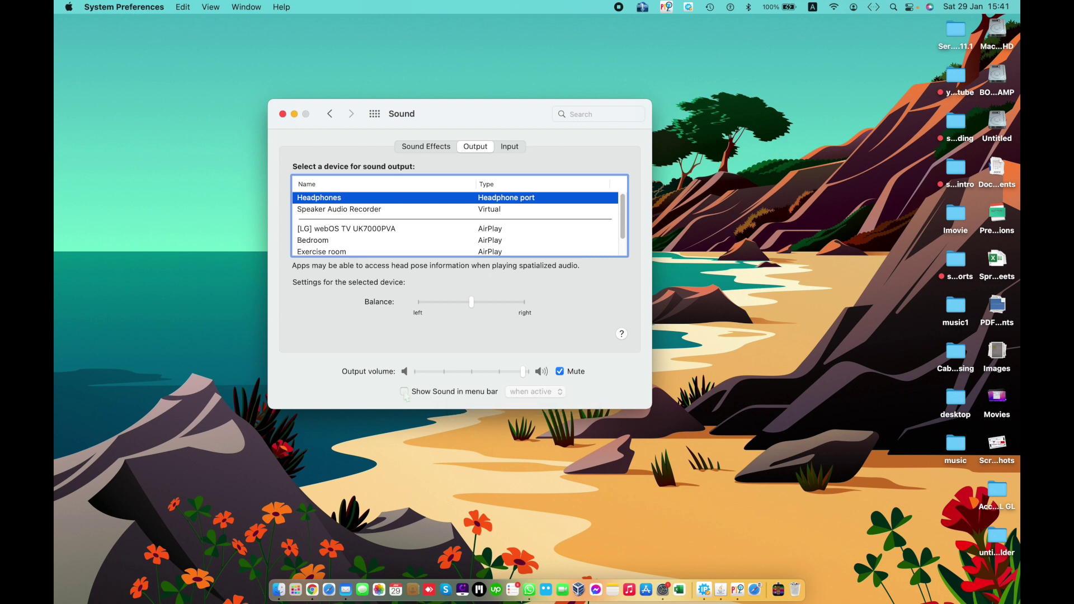
pyautogui.click(428, 392)
pyautogui.click(520, 393)
pyautogui.click(529, 407)
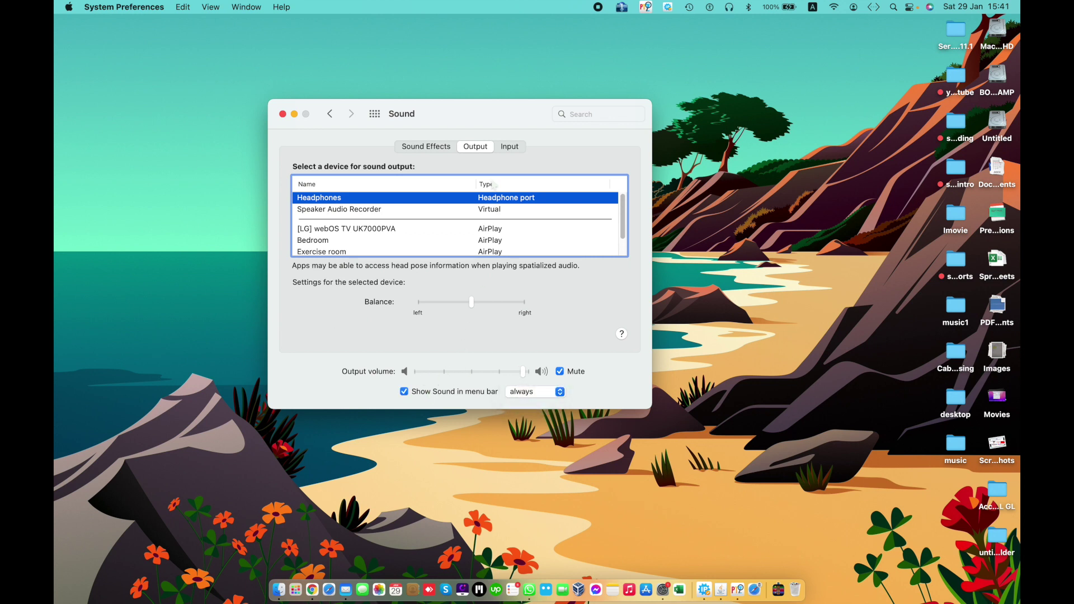
# Step: Open the sound input settings and set the External Microphone's input volume close to maximum
pyautogui.click(509, 146)
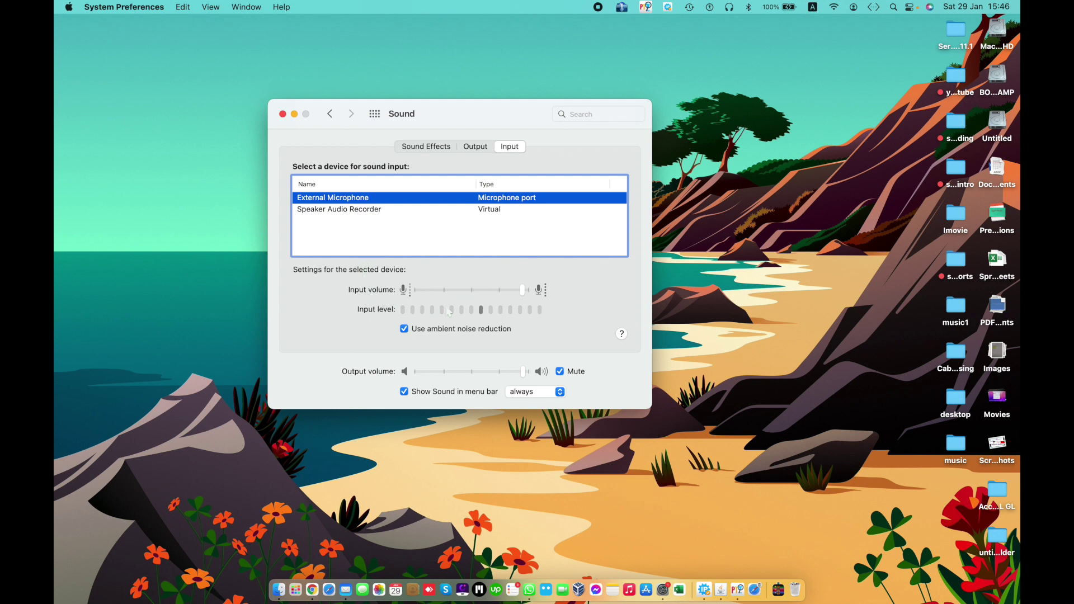
pyautogui.moveTo(522, 290); pyautogui.dragTo(490, 292)
pyautogui.moveTo(490, 294); pyautogui.dragTo(491, 295)
pyautogui.moveTo(492, 295); pyautogui.dragTo(491, 296)
pyautogui.moveTo(489, 296); pyautogui.dragTo(503, 296)
pyautogui.moveTo(503, 296); pyautogui.dragTo(528, 294)
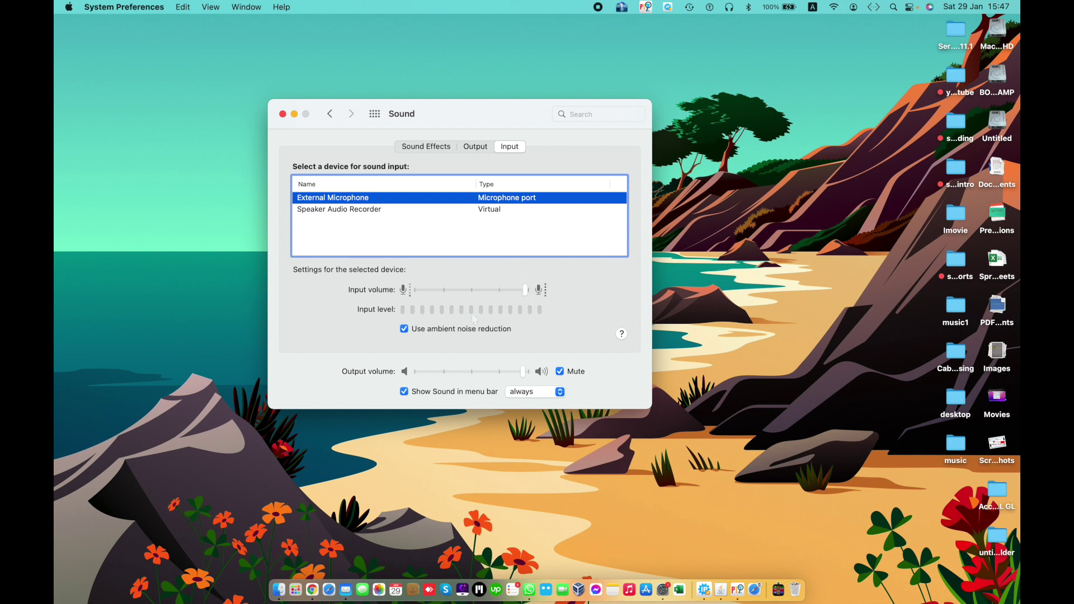